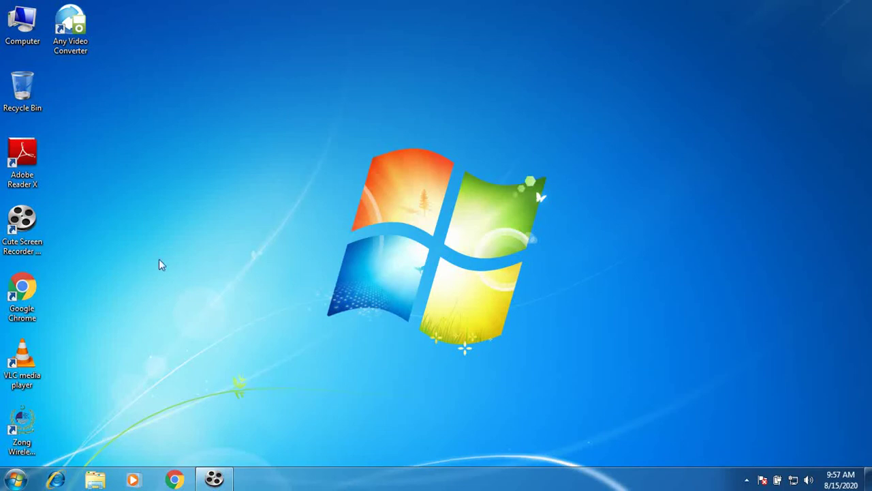
Launch Google Chrome from its desktop shortcut
double_click(30, 286)
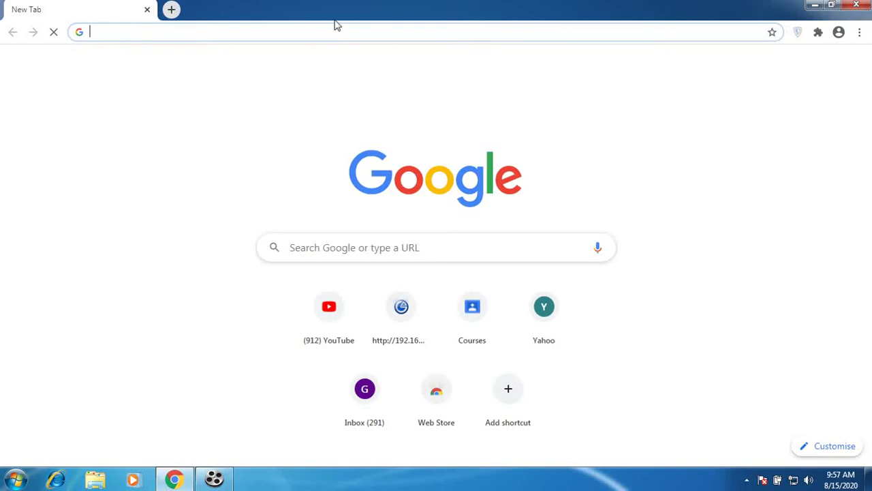
Navigate to gmail.com in the address bar
click(205, 30)
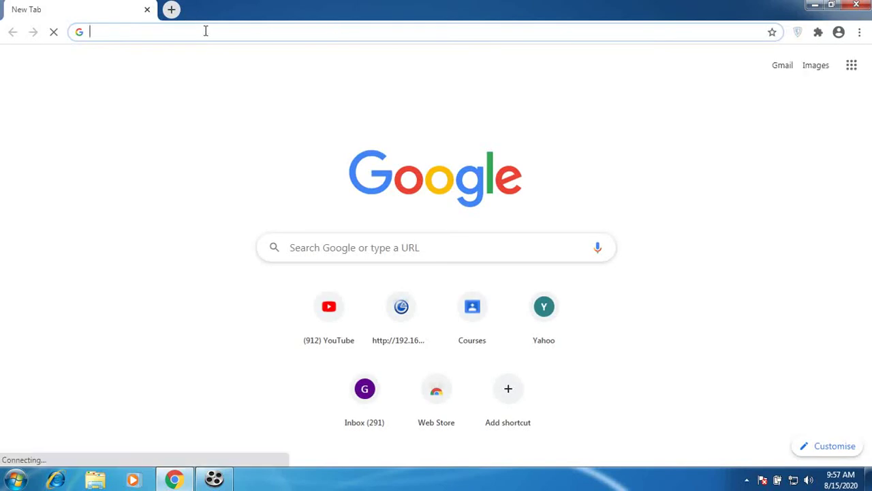
text(gmail.com)
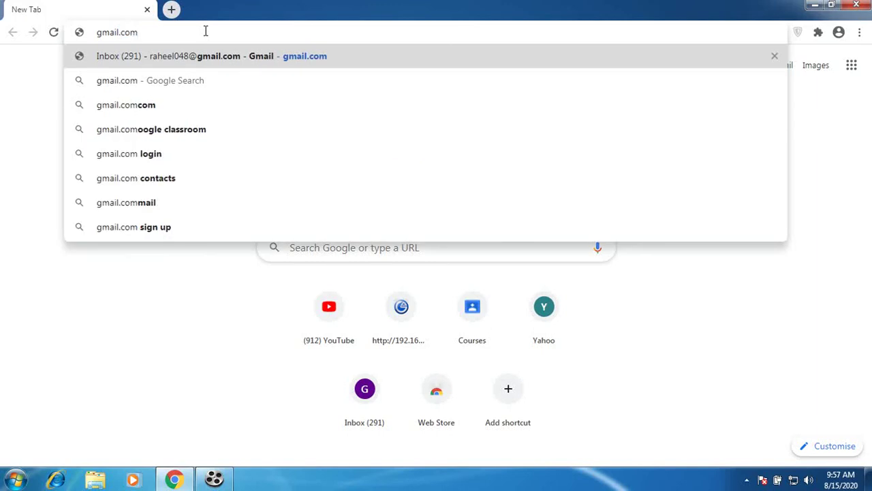
key(Return)
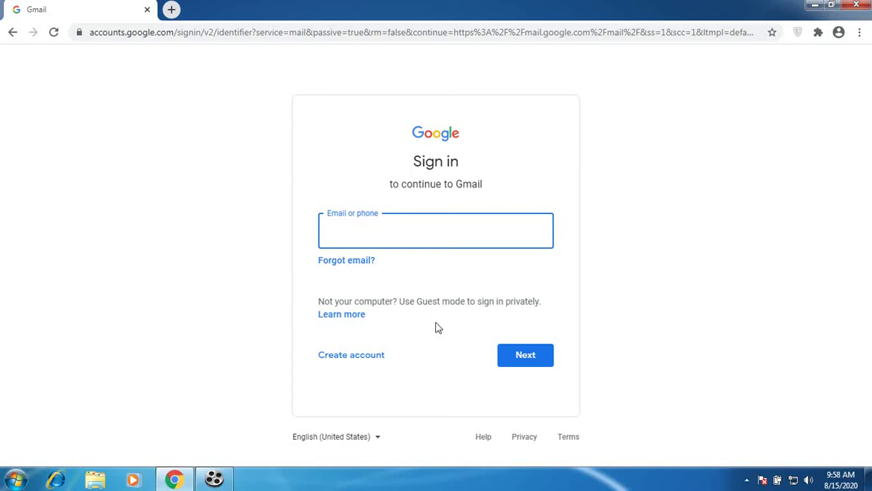
Start creating a new Google account for myself (personal use)
click(360, 361)
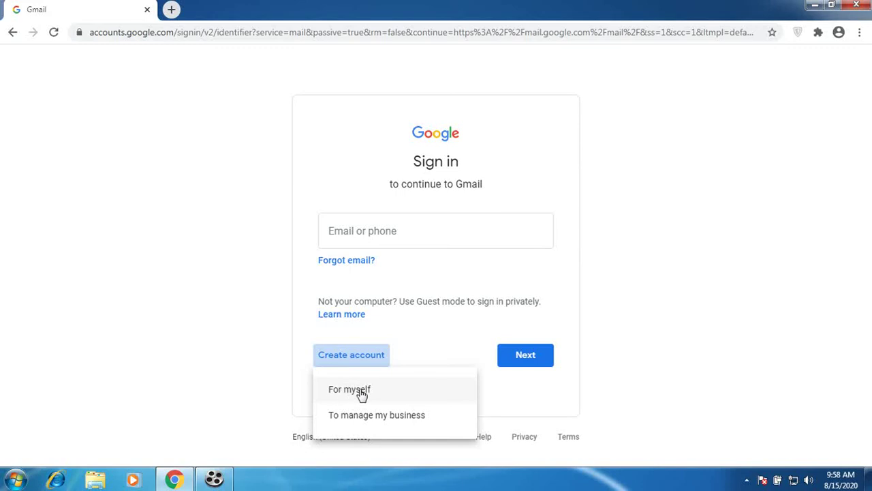
click(361, 392)
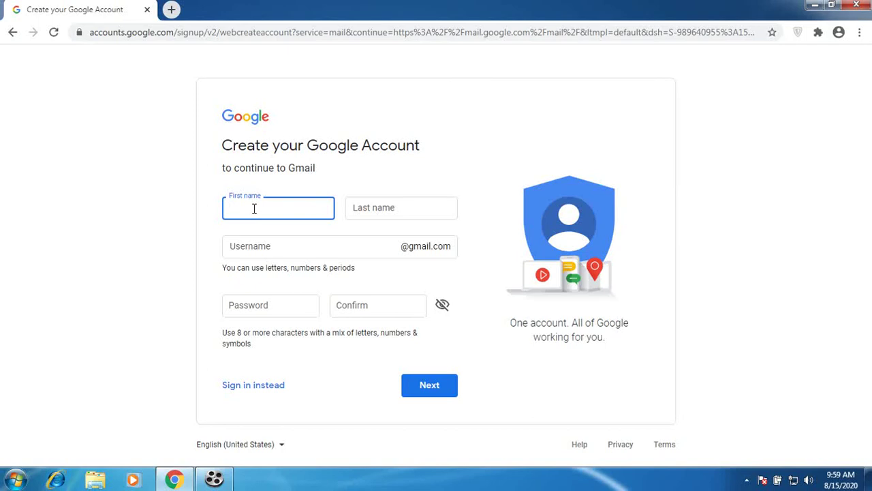
Enter the first and last name, fixing a typo, and choose a username
text(APS)
click(378, 207)
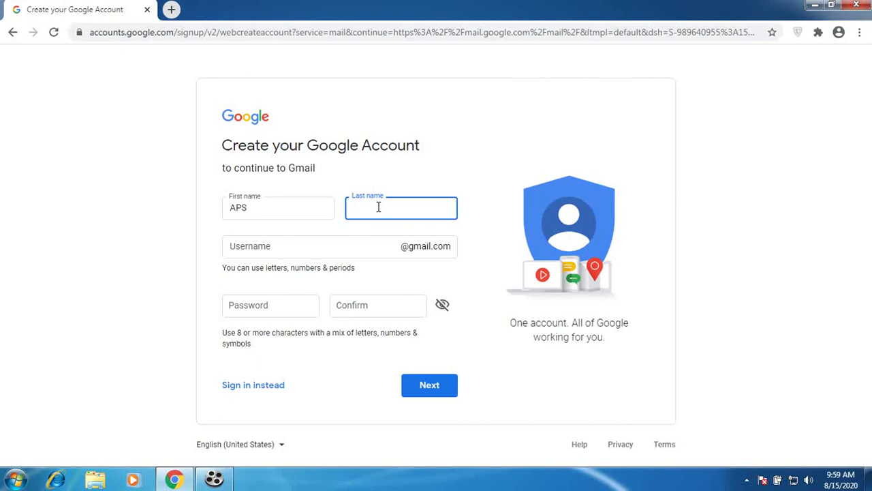
text(&)
text(n)
key(BackSpace)
key(BackSpace)
text(7th)
click(267, 250)
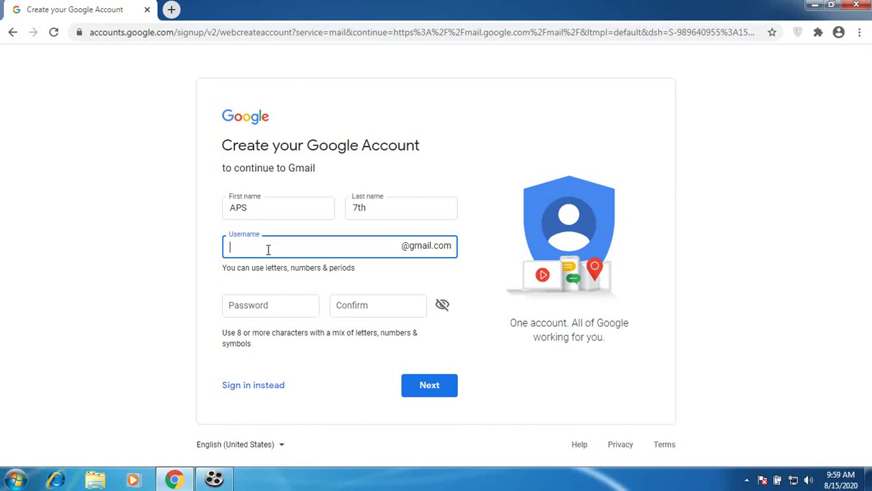
Enter and confirm the account password, then submit the form
click(293, 305)
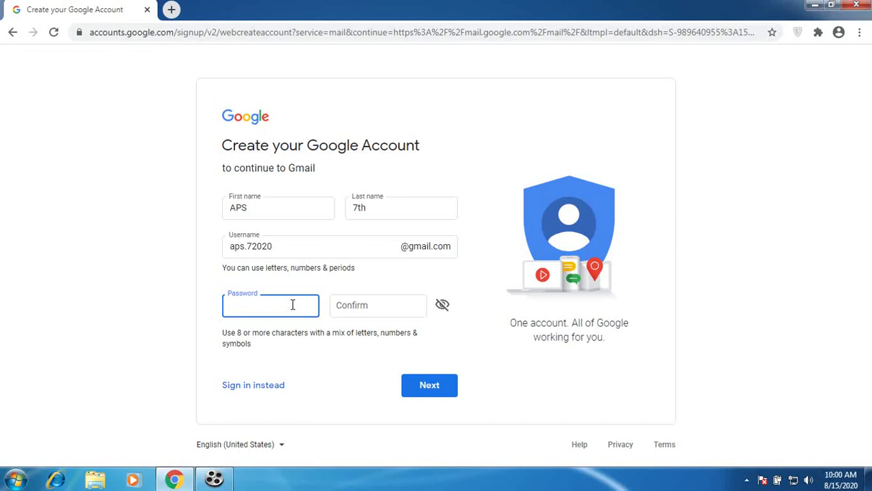
text(aaaaaaaa)
click(366, 306)
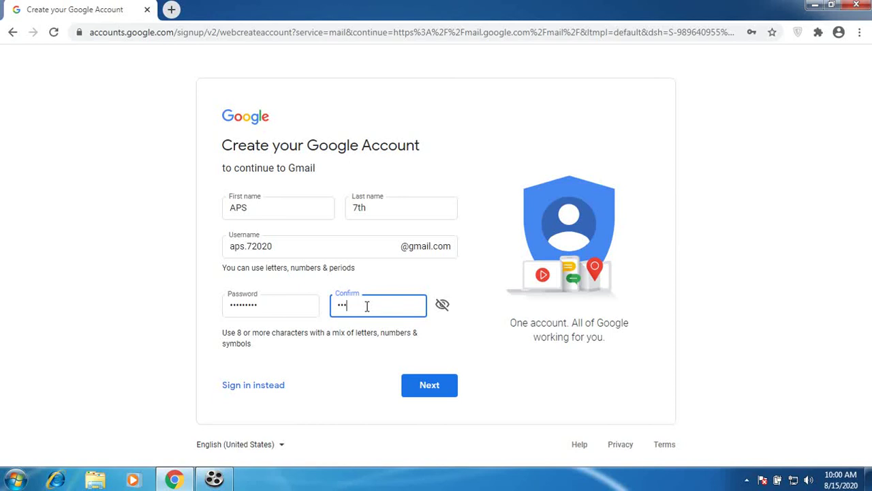
click(422, 389)
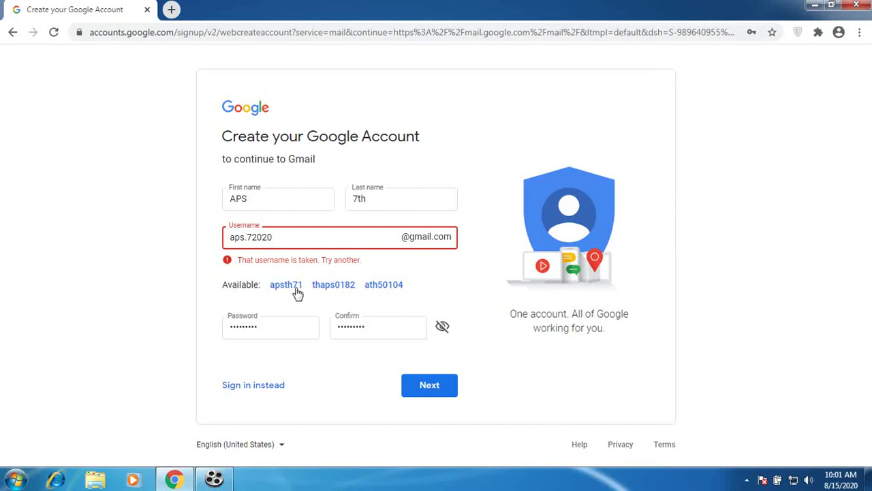
Insert 'th' into the username to make it unique and resubmit
click(252, 239)
text(th)
click(429, 386)
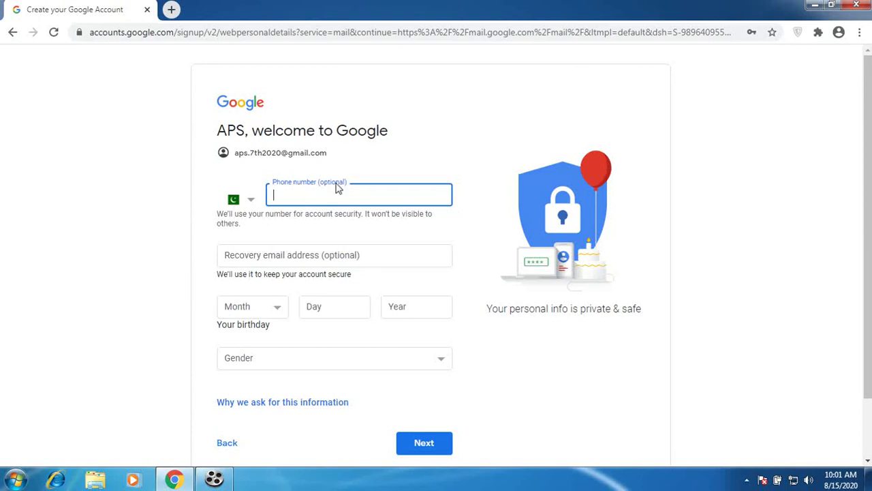
click(251, 204)
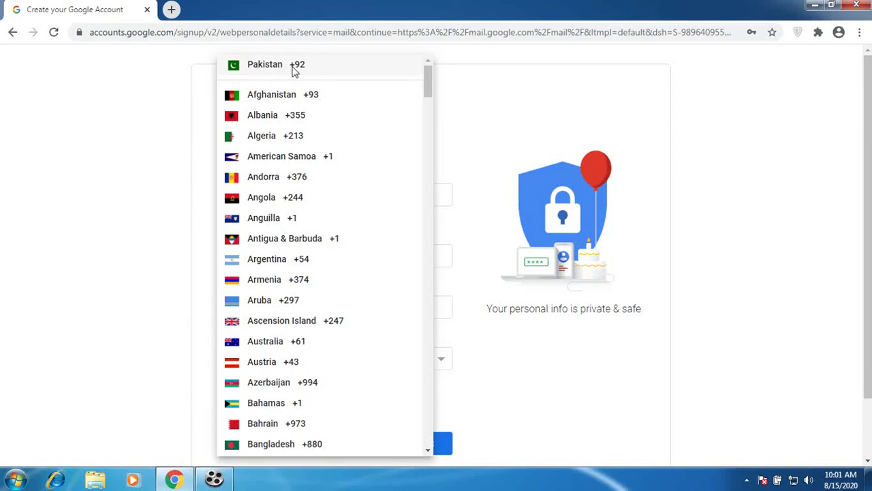
click(271, 71)
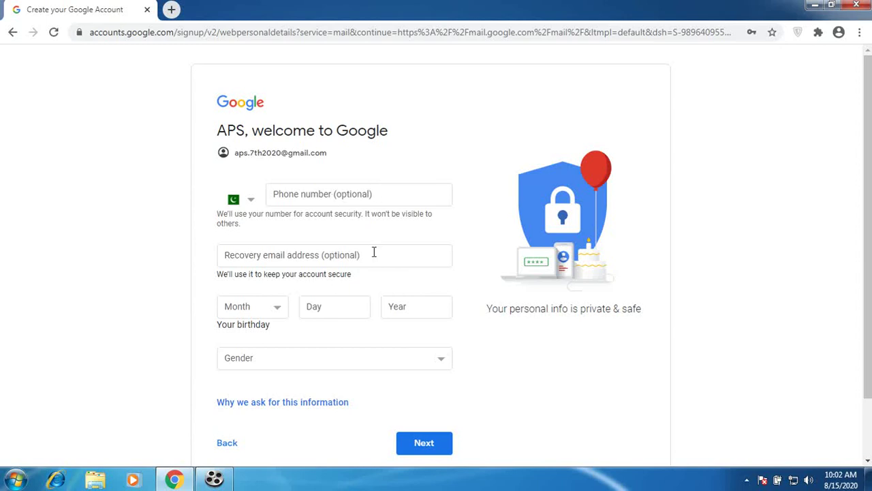
click(395, 194)
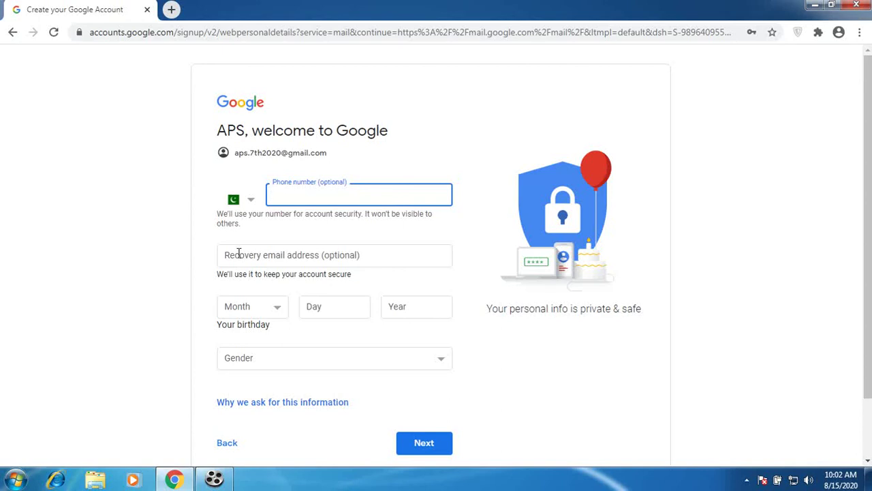
click(280, 258)
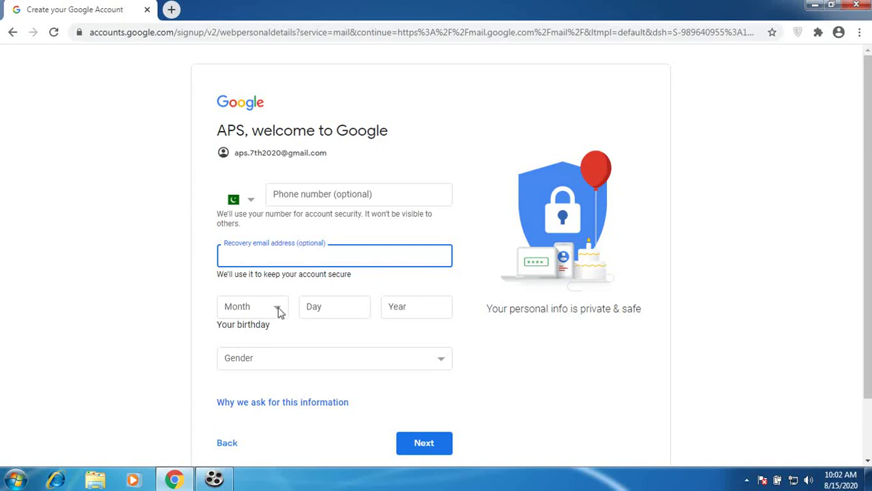
Set the birthday to July 20, 1990
click(279, 308)
click(282, 310)
click(279, 310)
click(279, 310)
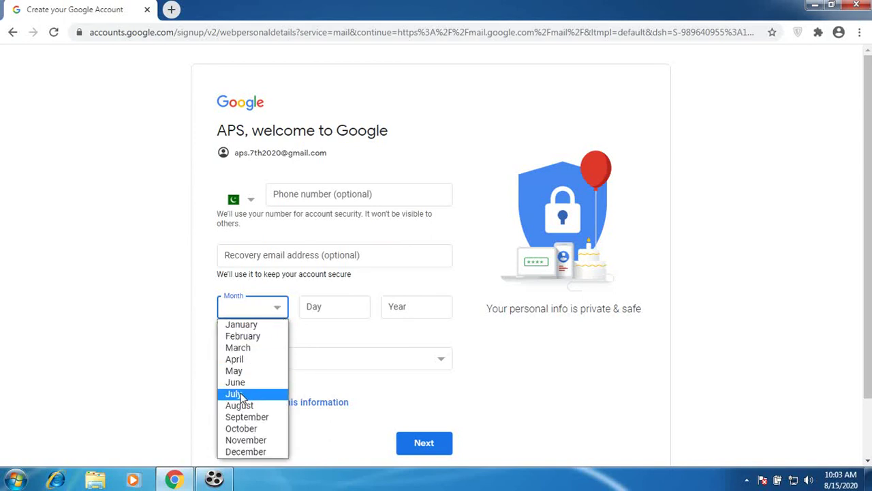
click(240, 395)
click(359, 309)
text(20)
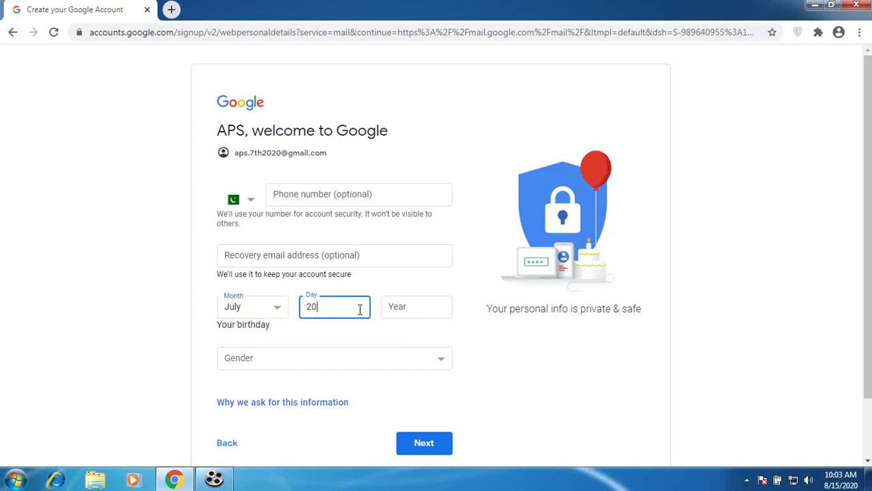
click(432, 308)
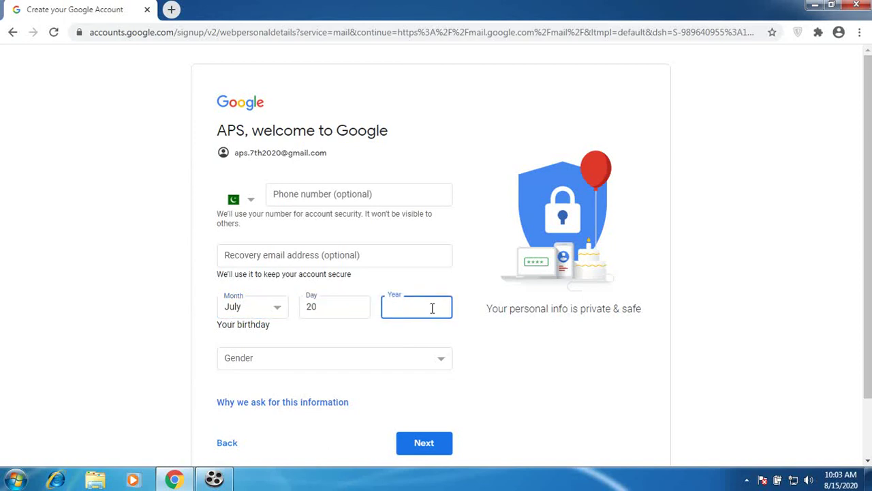
text(1990)
Select Male as the gender and submit the personal details
click(281, 363)
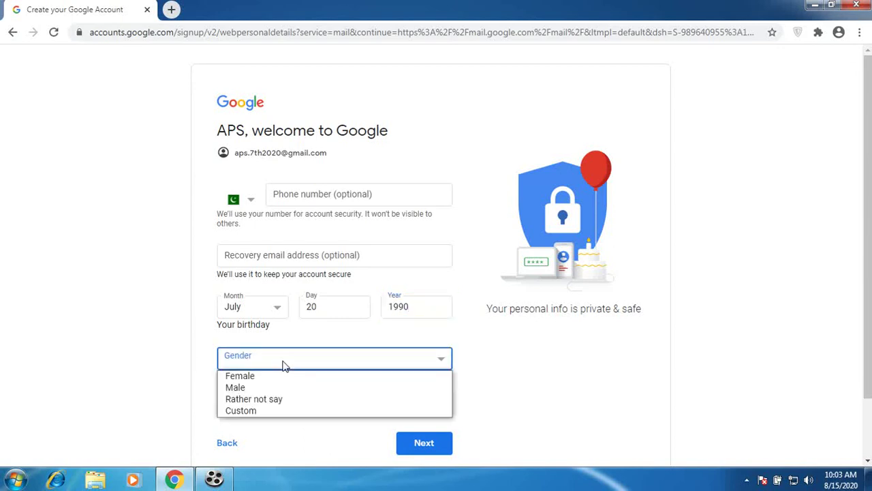
click(236, 387)
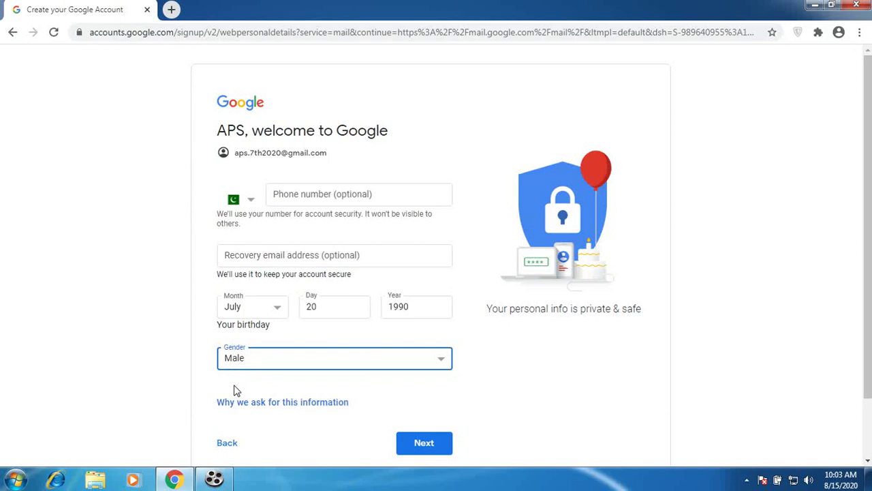
click(854, 273)
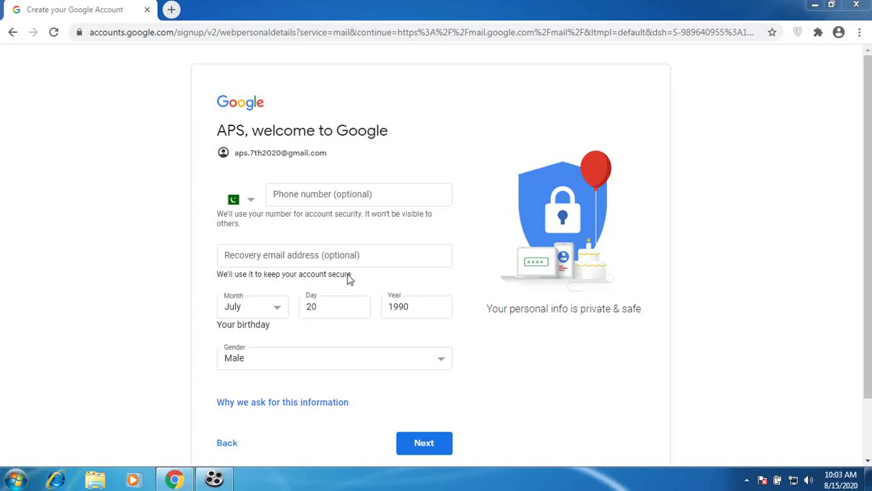
click(436, 452)
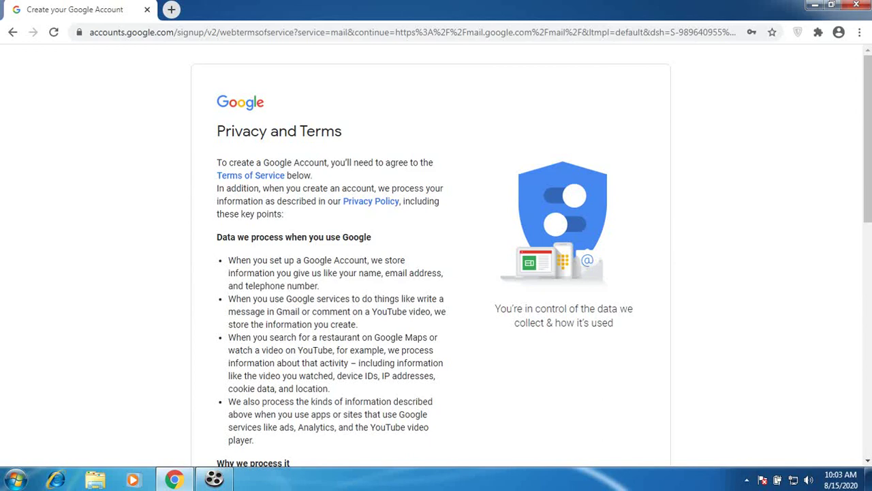
drag(870, 145, 856, 454)
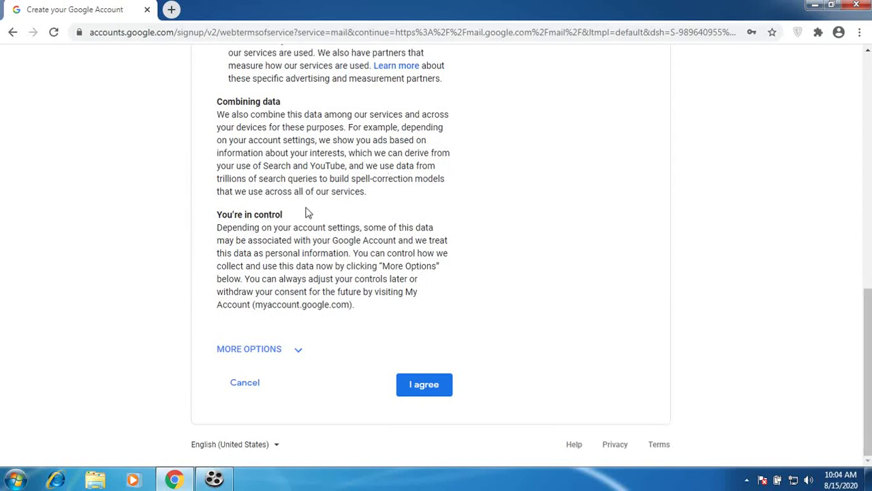
Accept Google's Privacy and Terms with I agree to create the account
click(425, 386)
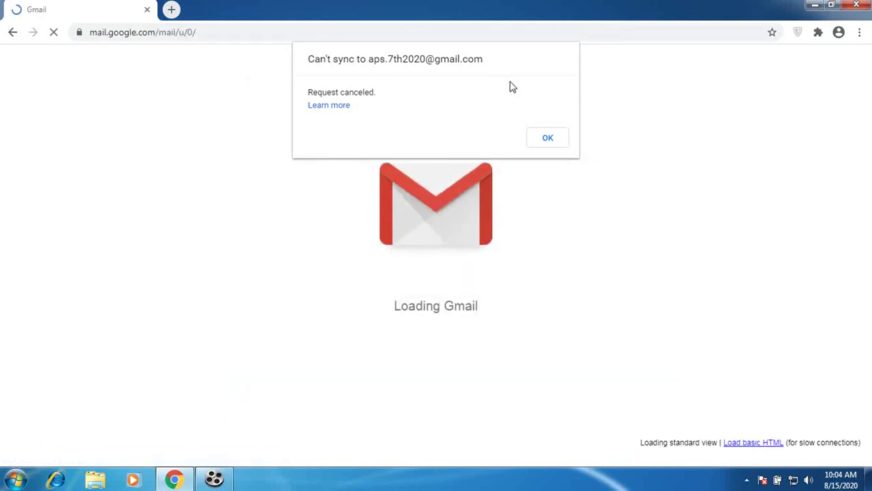
Dismiss the Can't sync error notice with OK
click(553, 143)
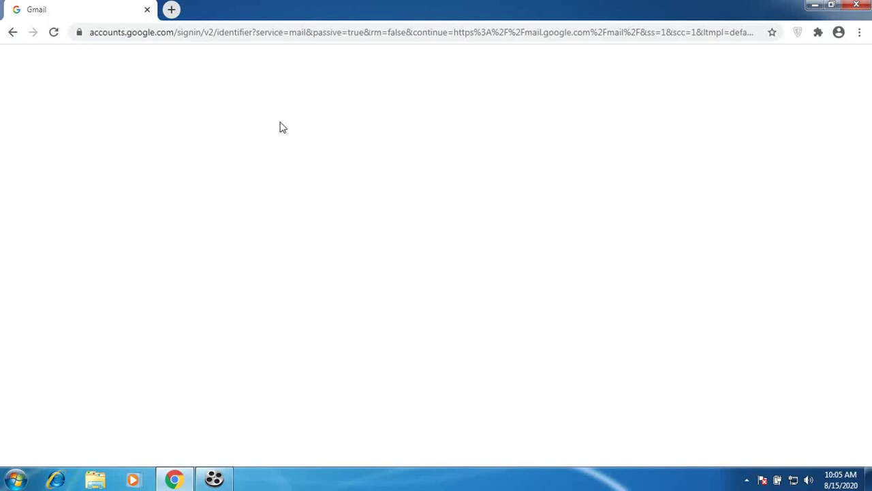
Go back to the account creation page and choose Sign in instead
click(13, 38)
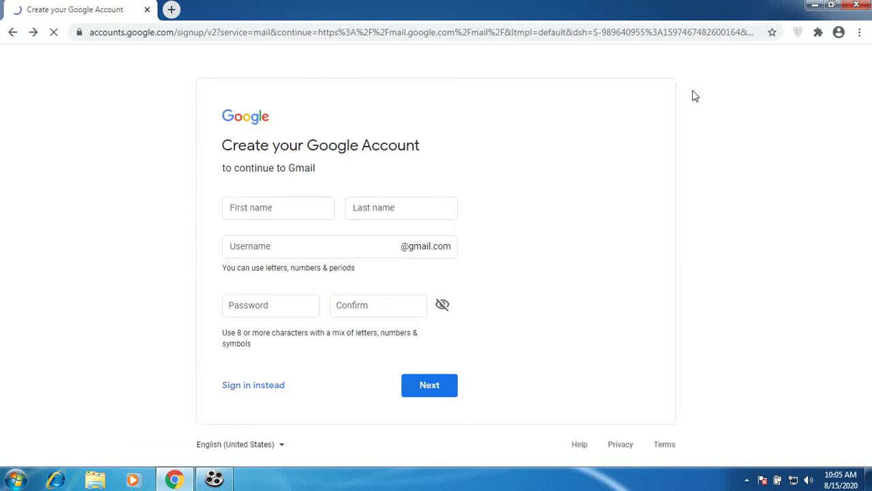
click(255, 32)
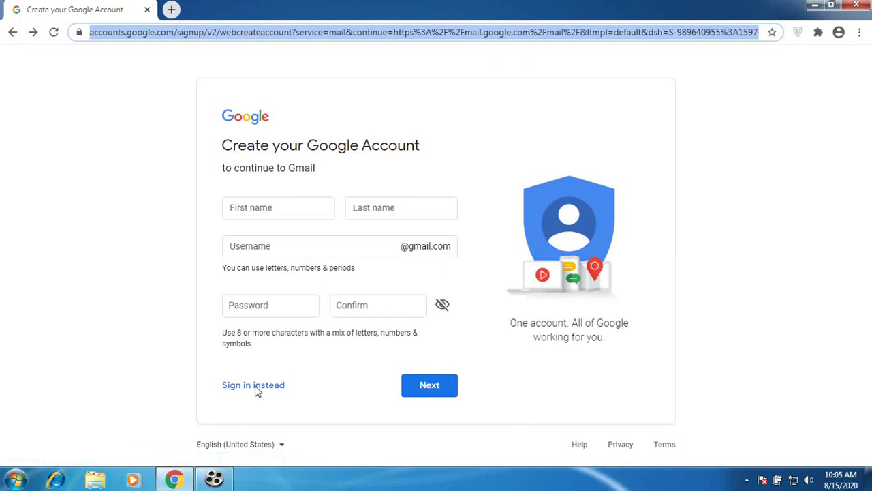
click(226, 387)
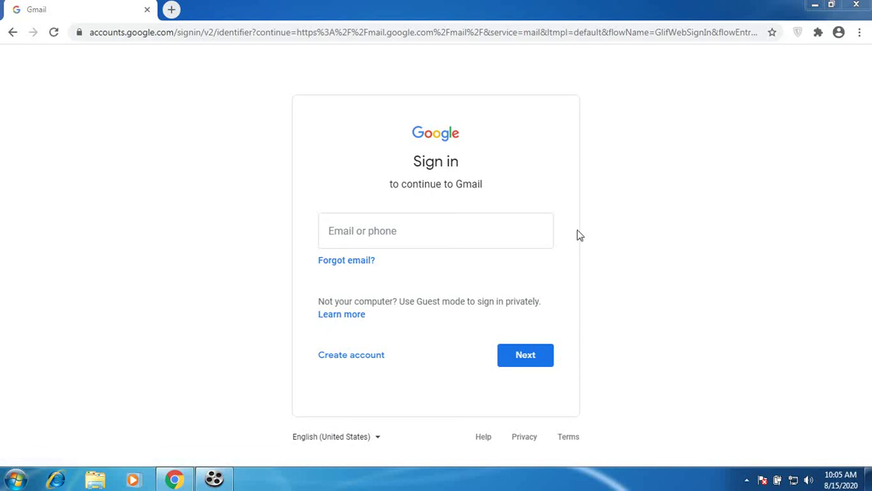
Enter the new account's Gmail username on the sign-in page and continue
click(434, 235)
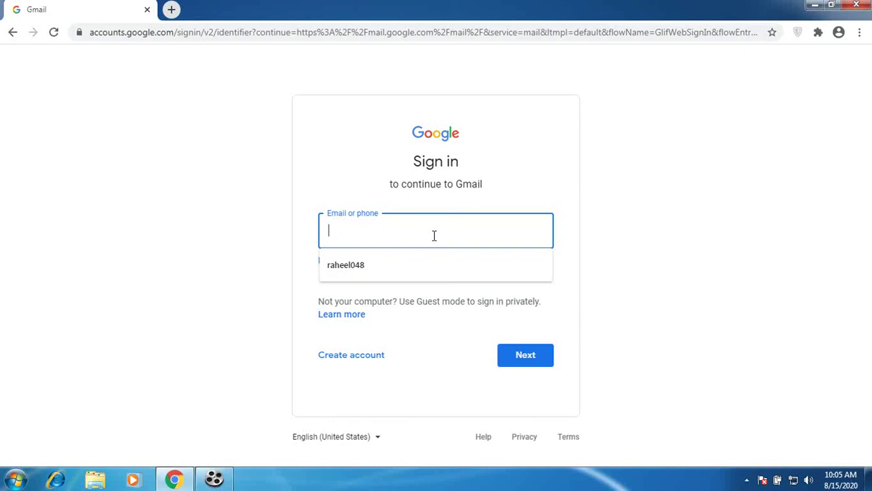
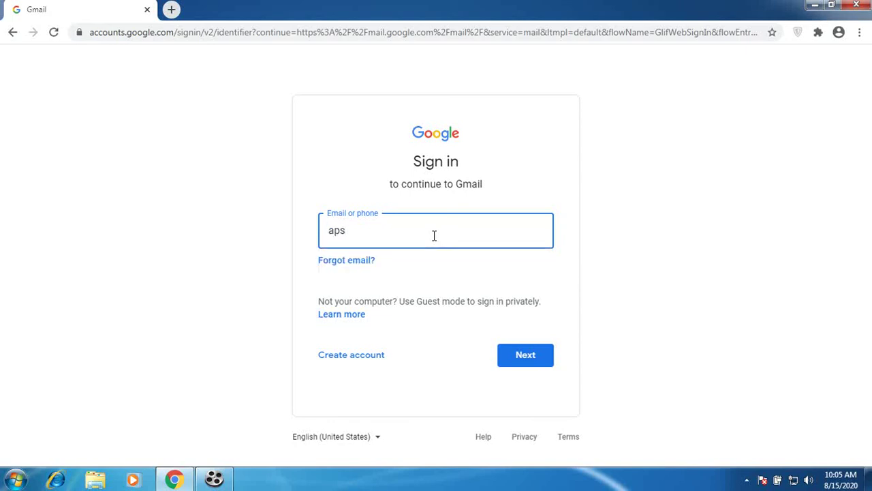
key(Return)
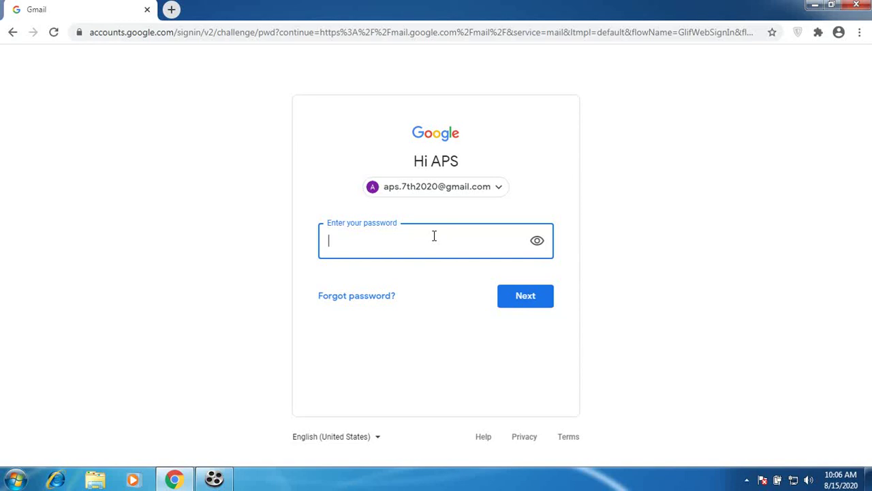
Enter the account password and submit it to finish signing in
text(••••••••)
click(540, 303)
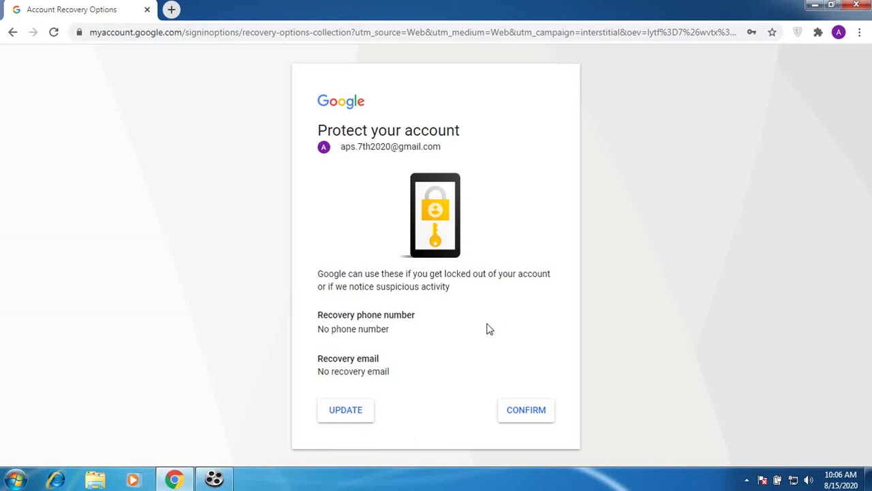
Confirm the recovery options, dismiss the Google Meet notice, and open the 'Finish setting up your new Google Account' email
click(524, 414)
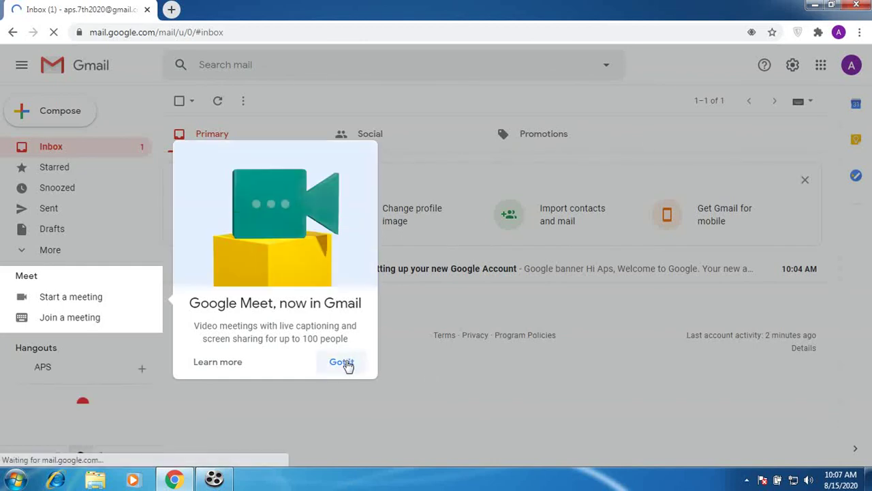
click(344, 363)
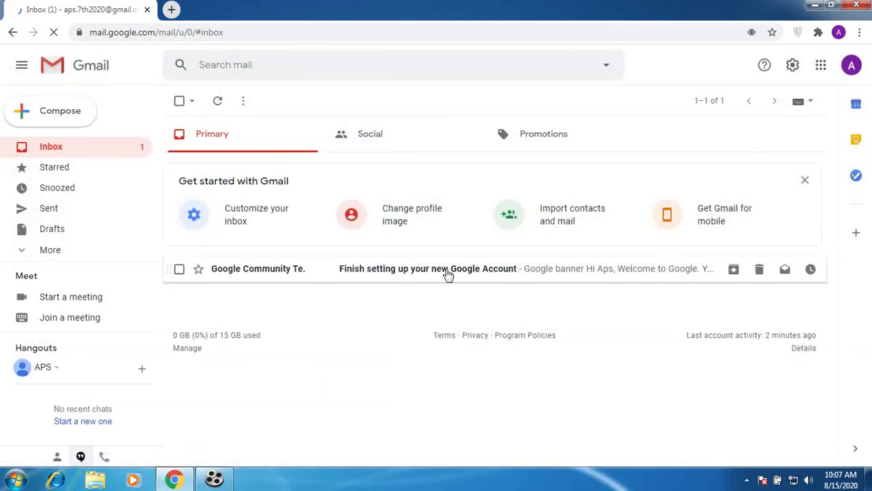
click(447, 274)
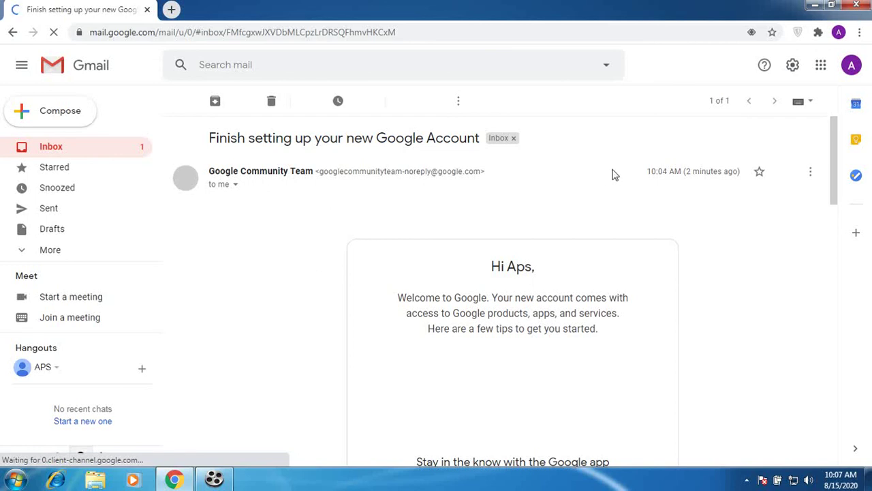
Read through the welcome email, scroll back to its top, and return to the inbox list
drag(837, 132, 785, 381)
scroll(776, 341, up, 5)
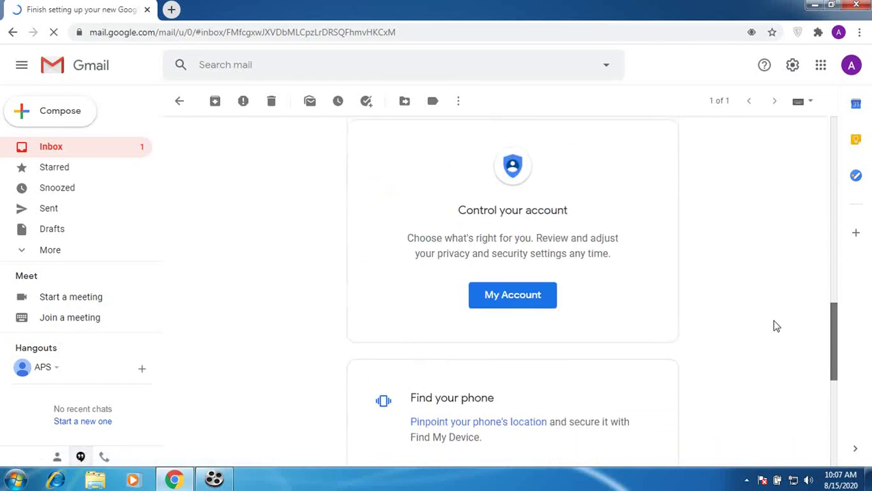
scroll(776, 255, up, 5)
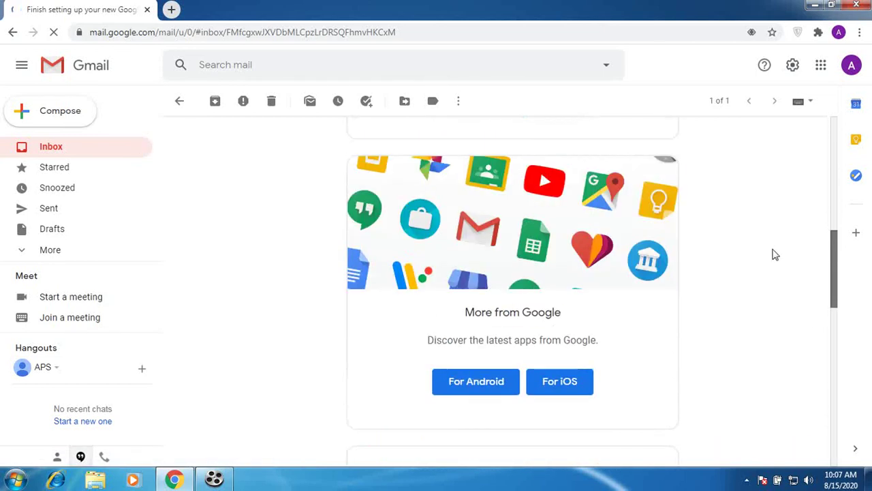
scroll(773, 239, up, 4)
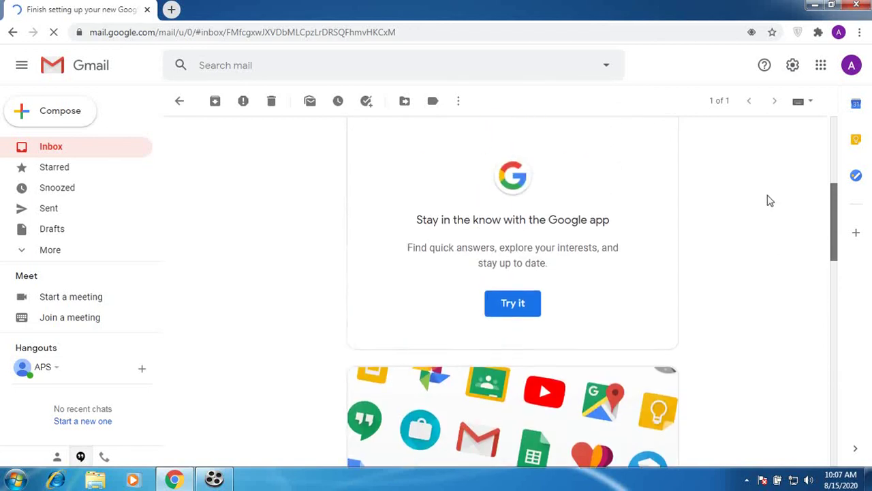
scroll(769, 196, up, 5)
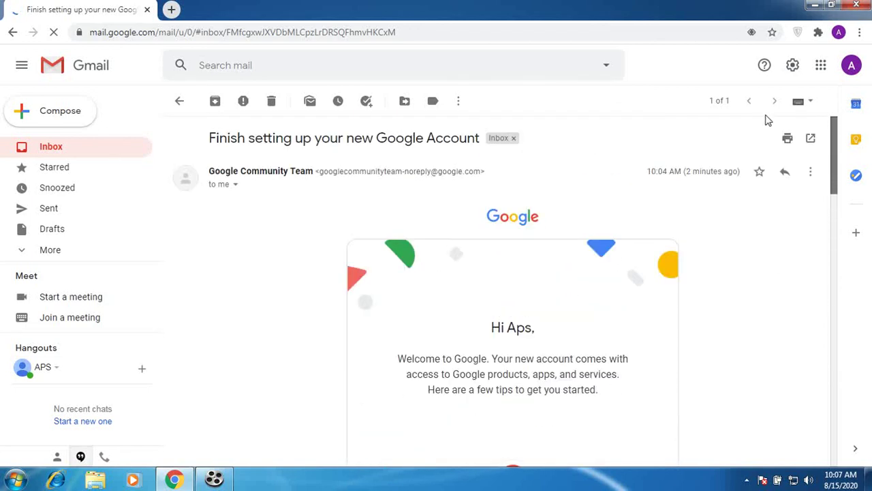
click(55, 152)
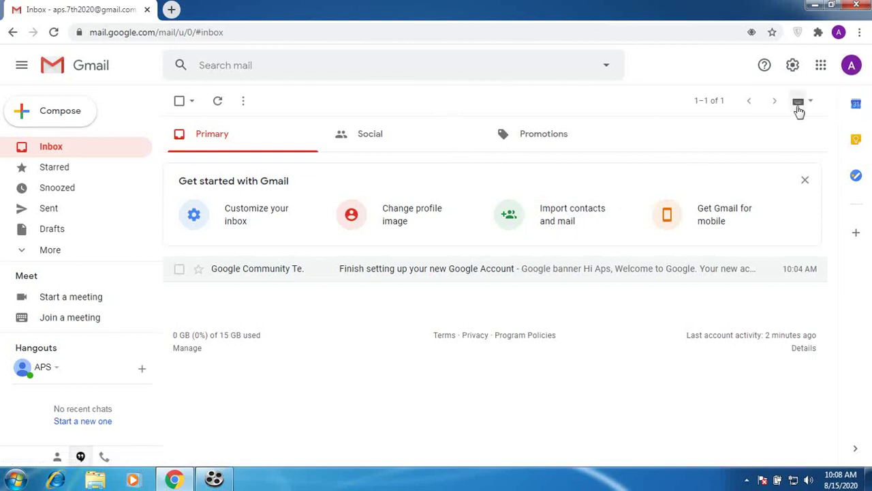
Sign out of Gmail, close Chrome, and bring the screen recorder forward to stop recording
click(853, 66)
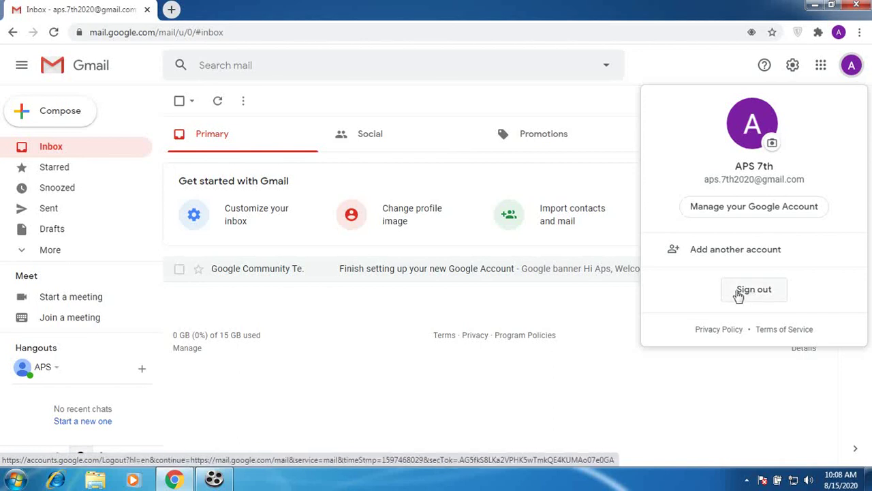
click(738, 293)
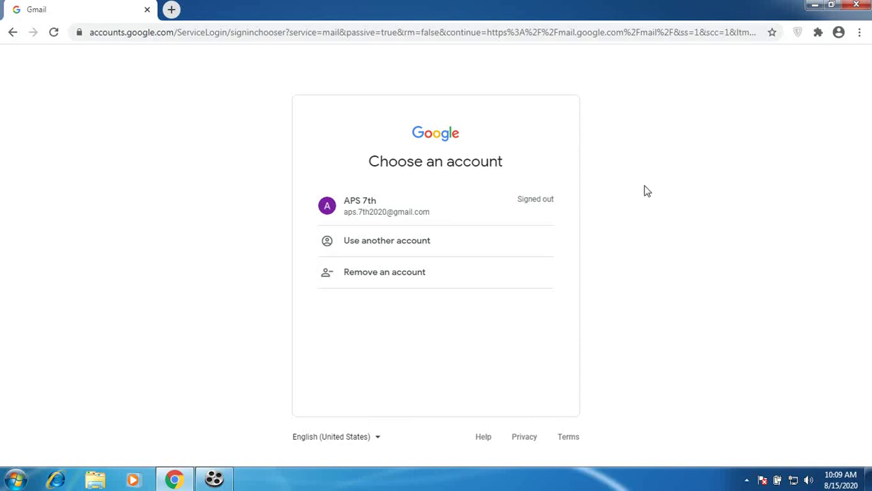
click(855, 6)
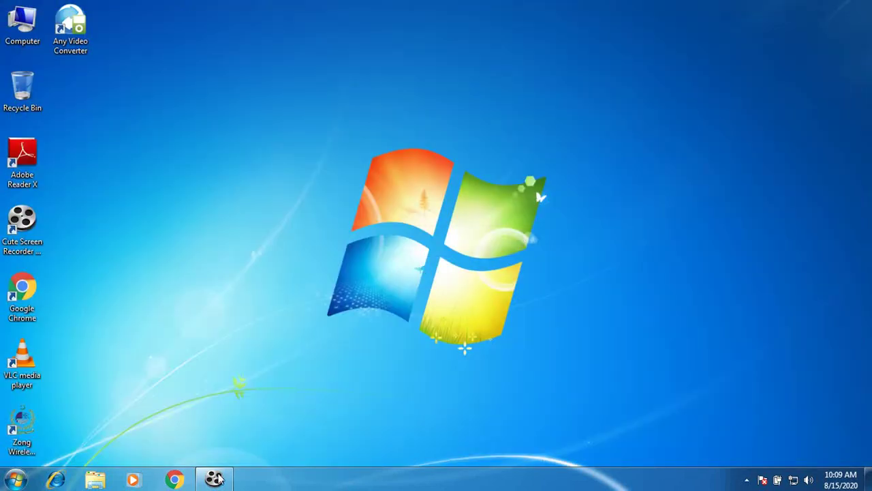
click(214, 477)
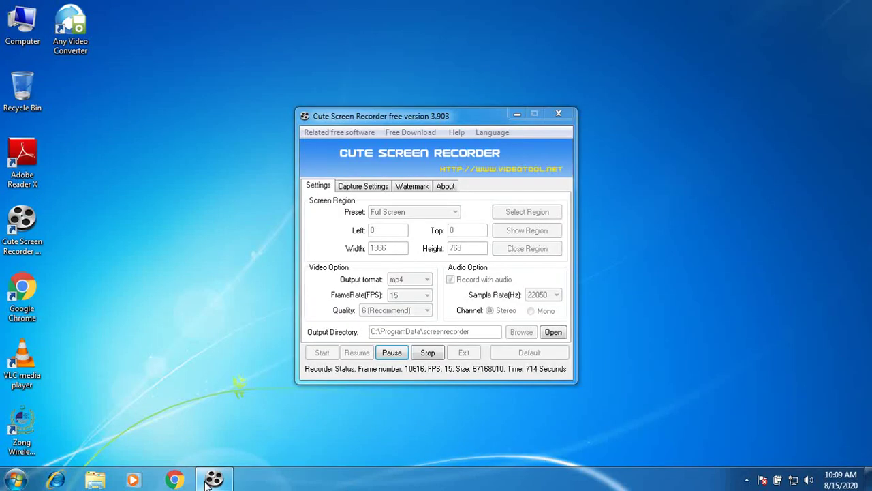
click(427, 359)
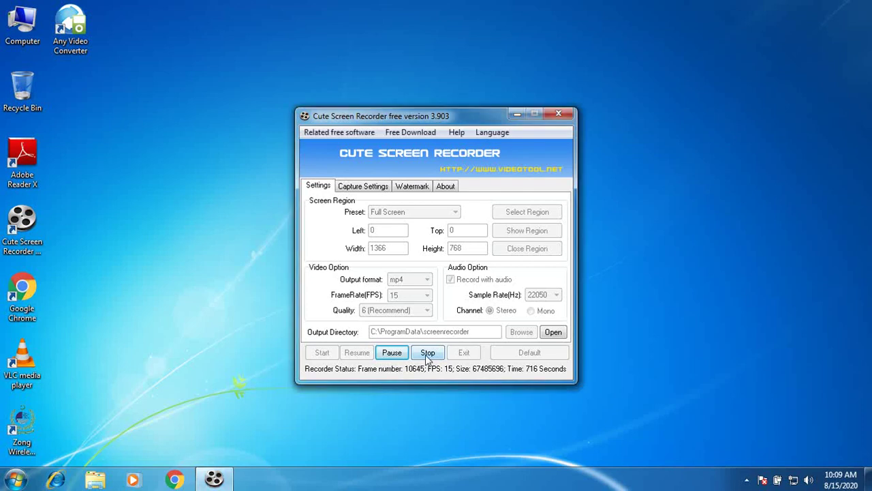